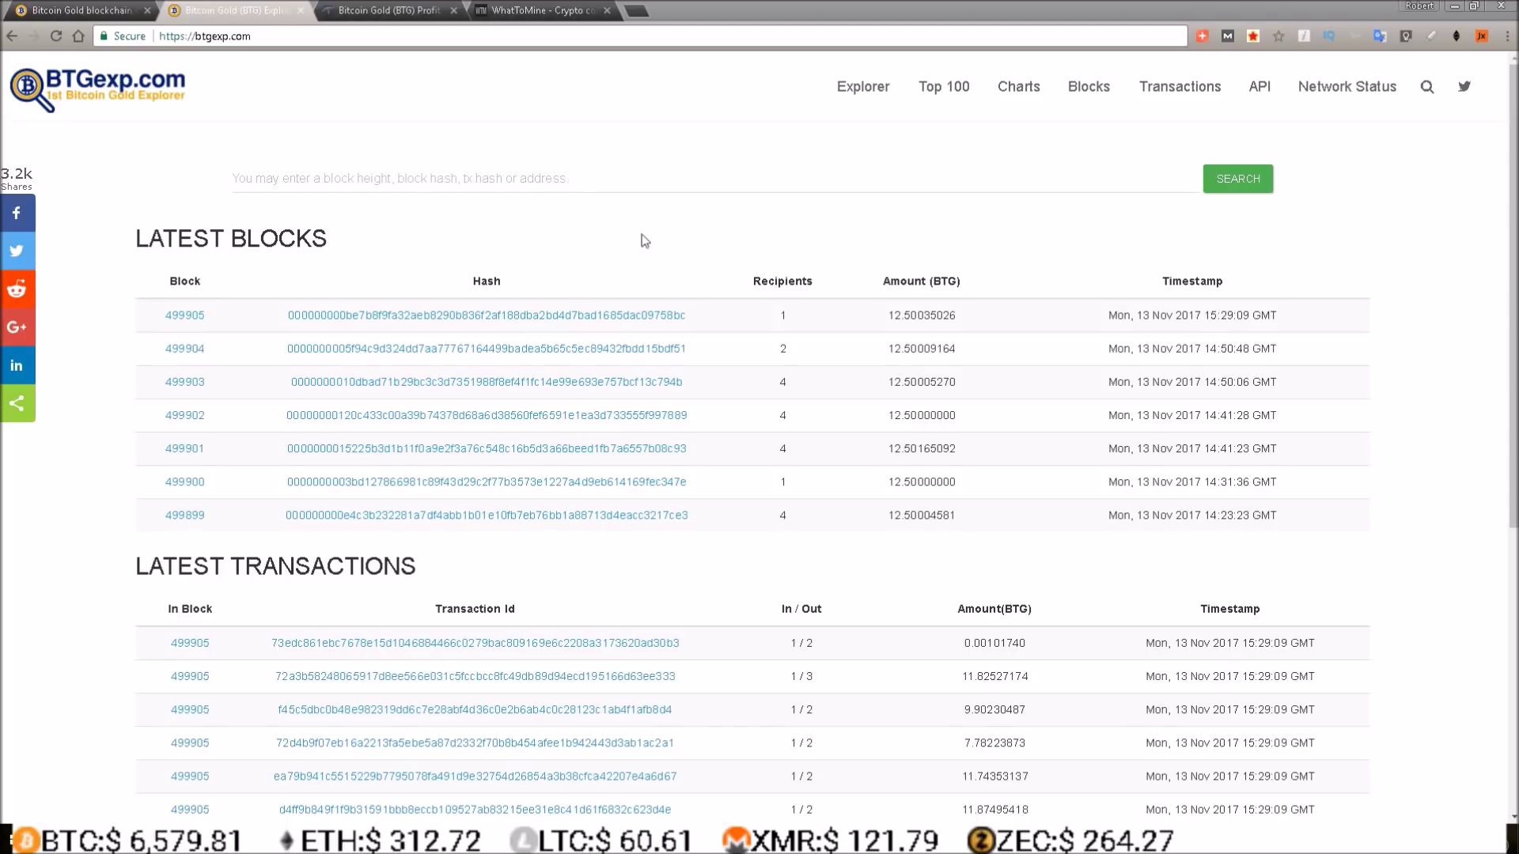
Open the Bitcoin Gold Charts page from BTGexp's top navigation
{"action": "left_click", "coordinate": [1030, 94]}
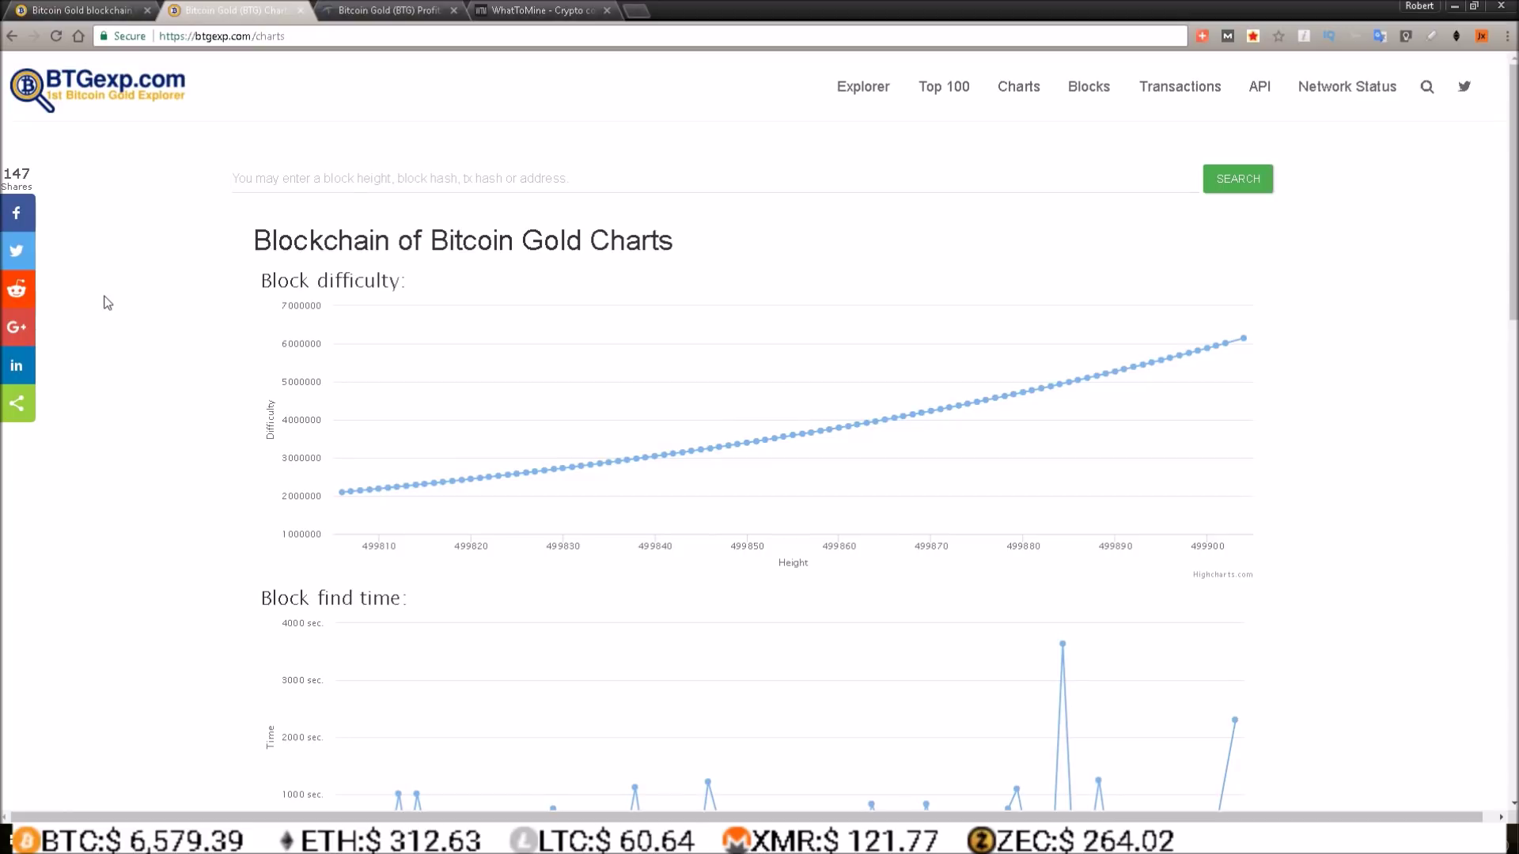
Switch from the BTGexp charts to the BTG profit calculator tab
{"action": "key", "text": "ctrl+Tab"}
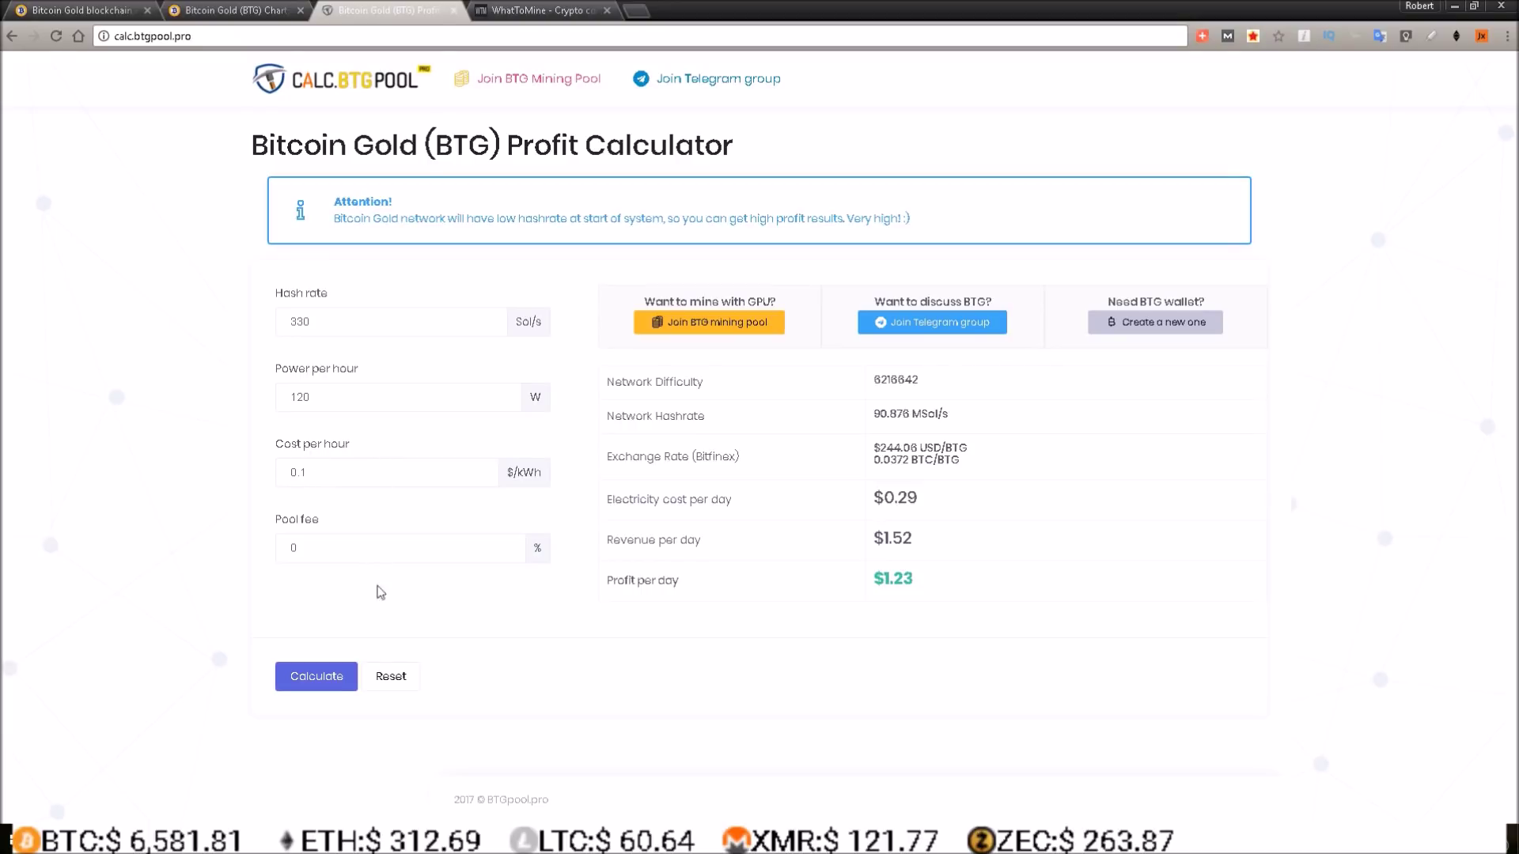
Recalculate Bitcoin Gold profit to $1.25 per day, then switch to the WhatToMine tab
{"action": "left_click", "coordinate": [315, 676]}
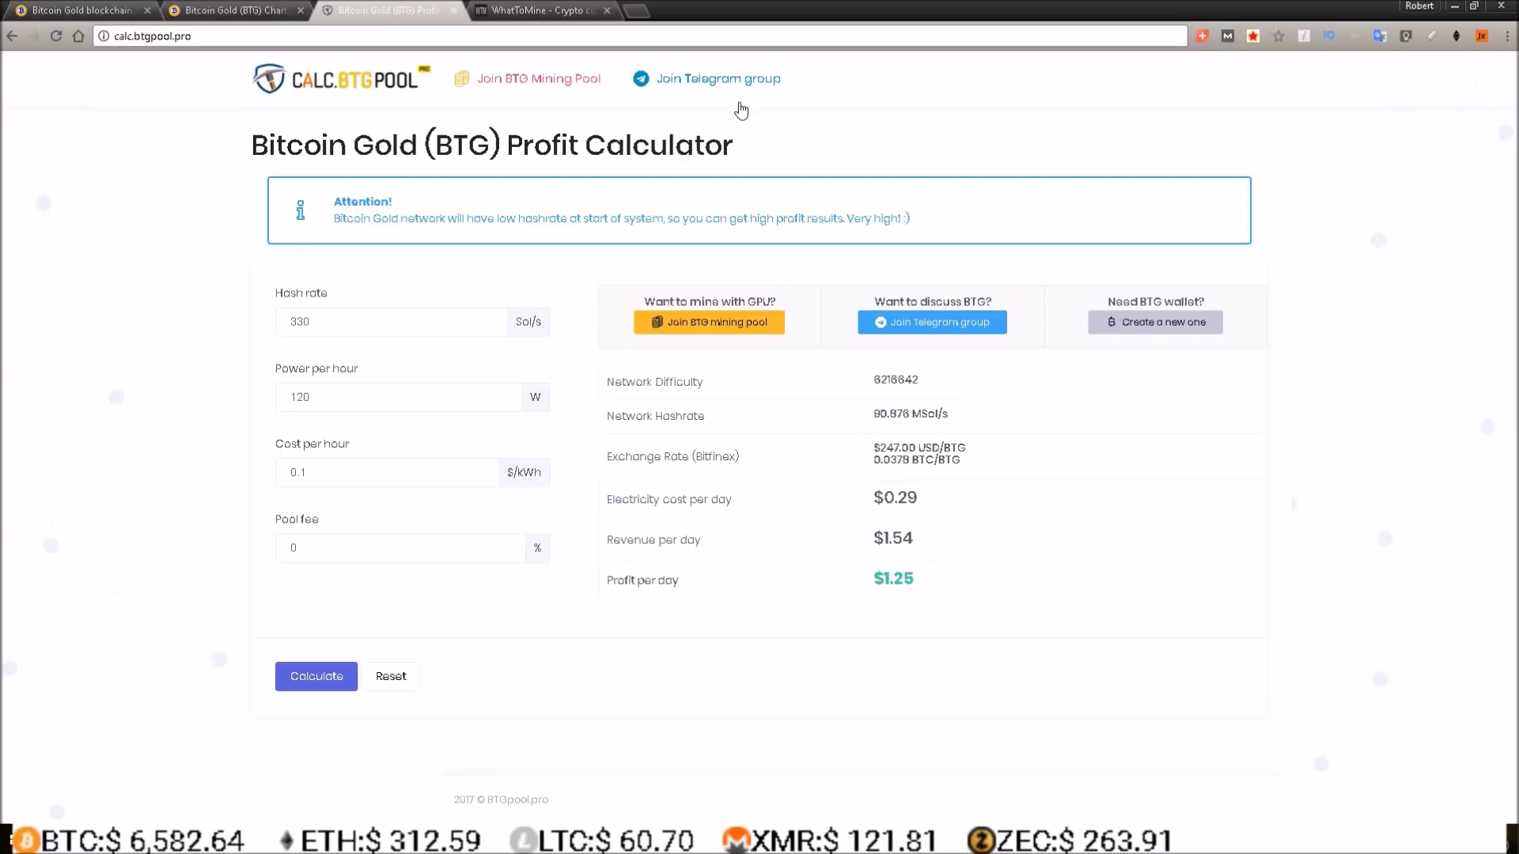
{"action": "left_click", "coordinate": [545, 10]}
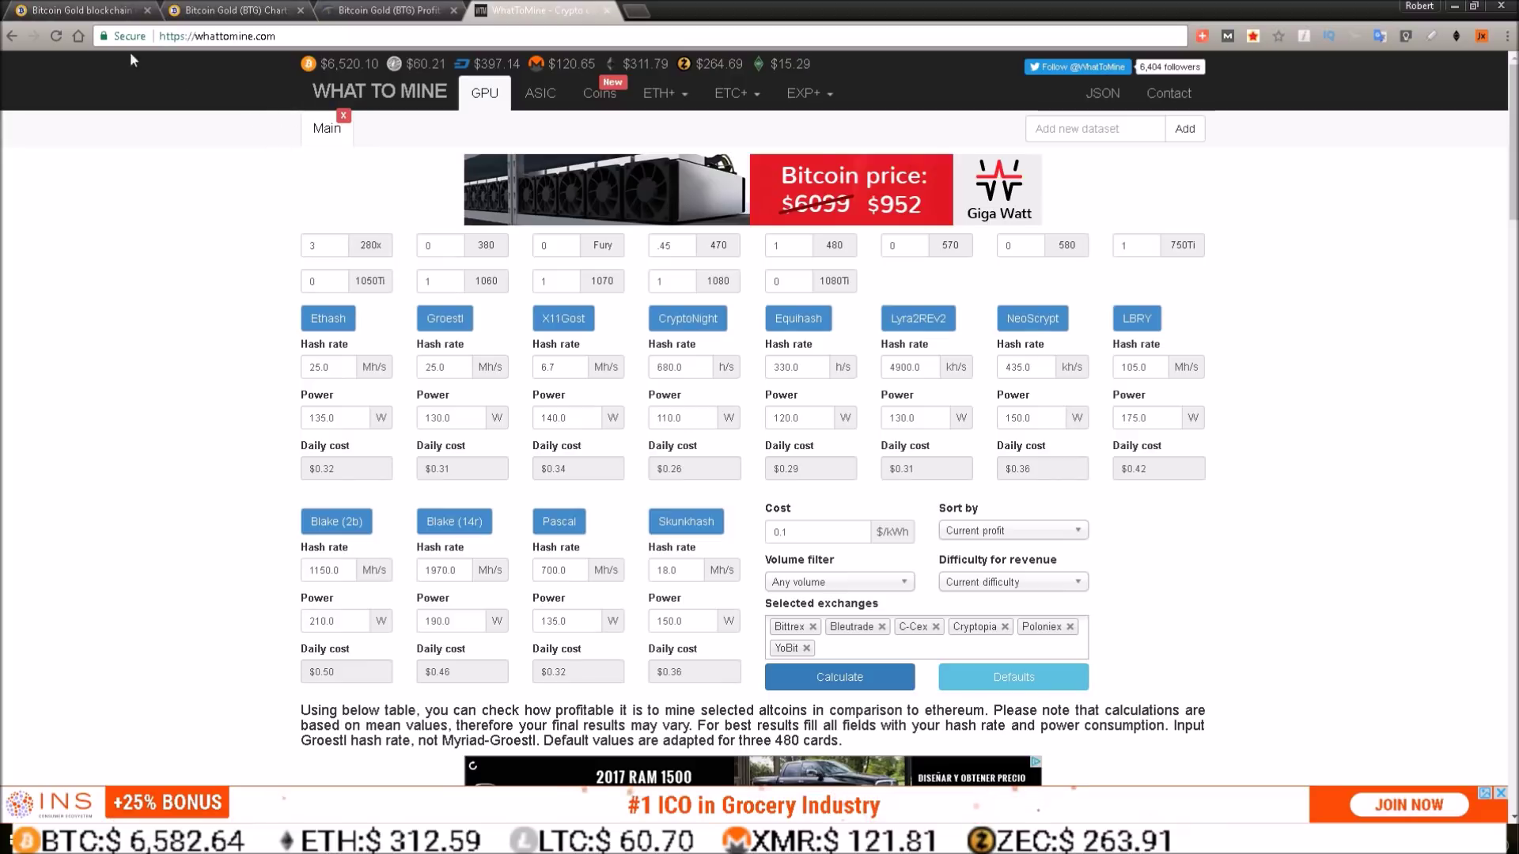
Reload WhatToMine, glance at the BTG calculator, and return to the coin table
{"action": "left_click", "coordinate": [56, 39]}
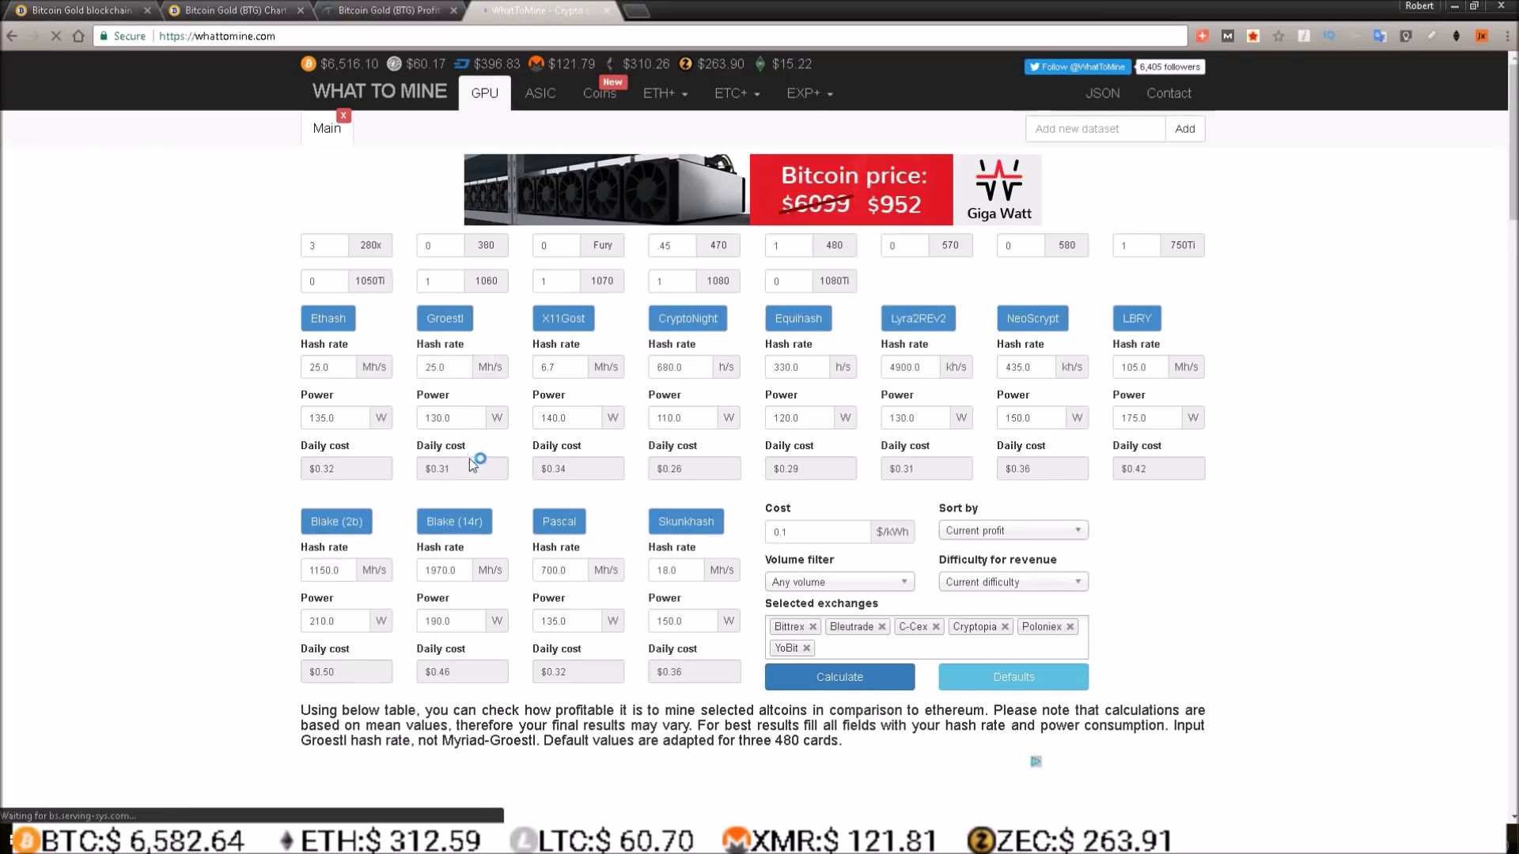
{"action": "scroll", "coordinate": [472, 464], "scroll_direction": "down", "scroll_amount": 5}
{"action": "scroll", "coordinate": [472, 464], "scroll_direction": "down", "scroll_amount": 3}
{"action": "scroll", "coordinate": [475, 469], "scroll_direction": "down", "scroll_amount": 2}
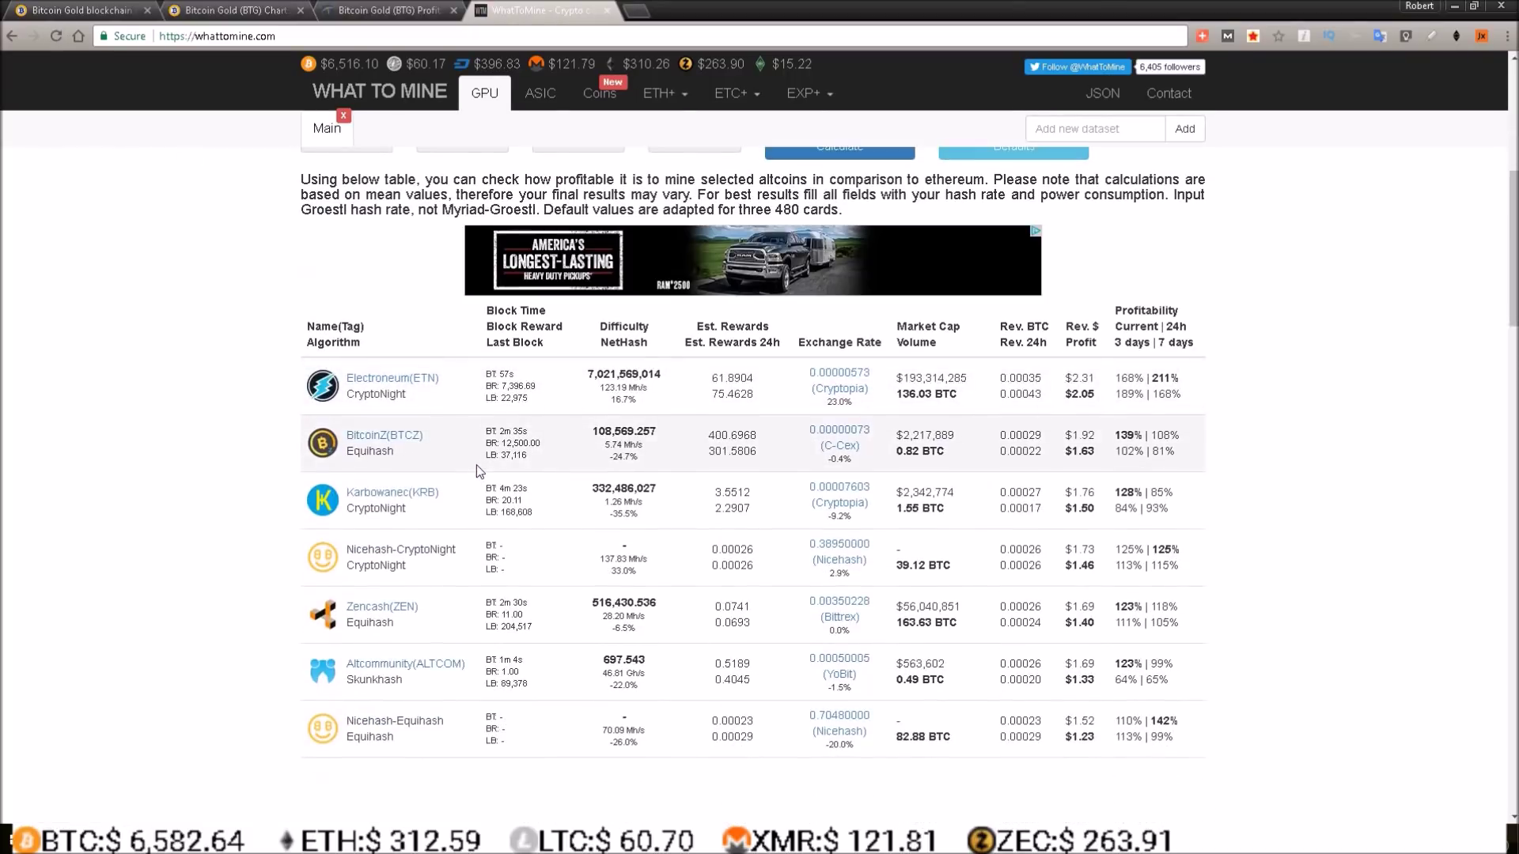
{"action": "left_click", "coordinate": [390, 11]}
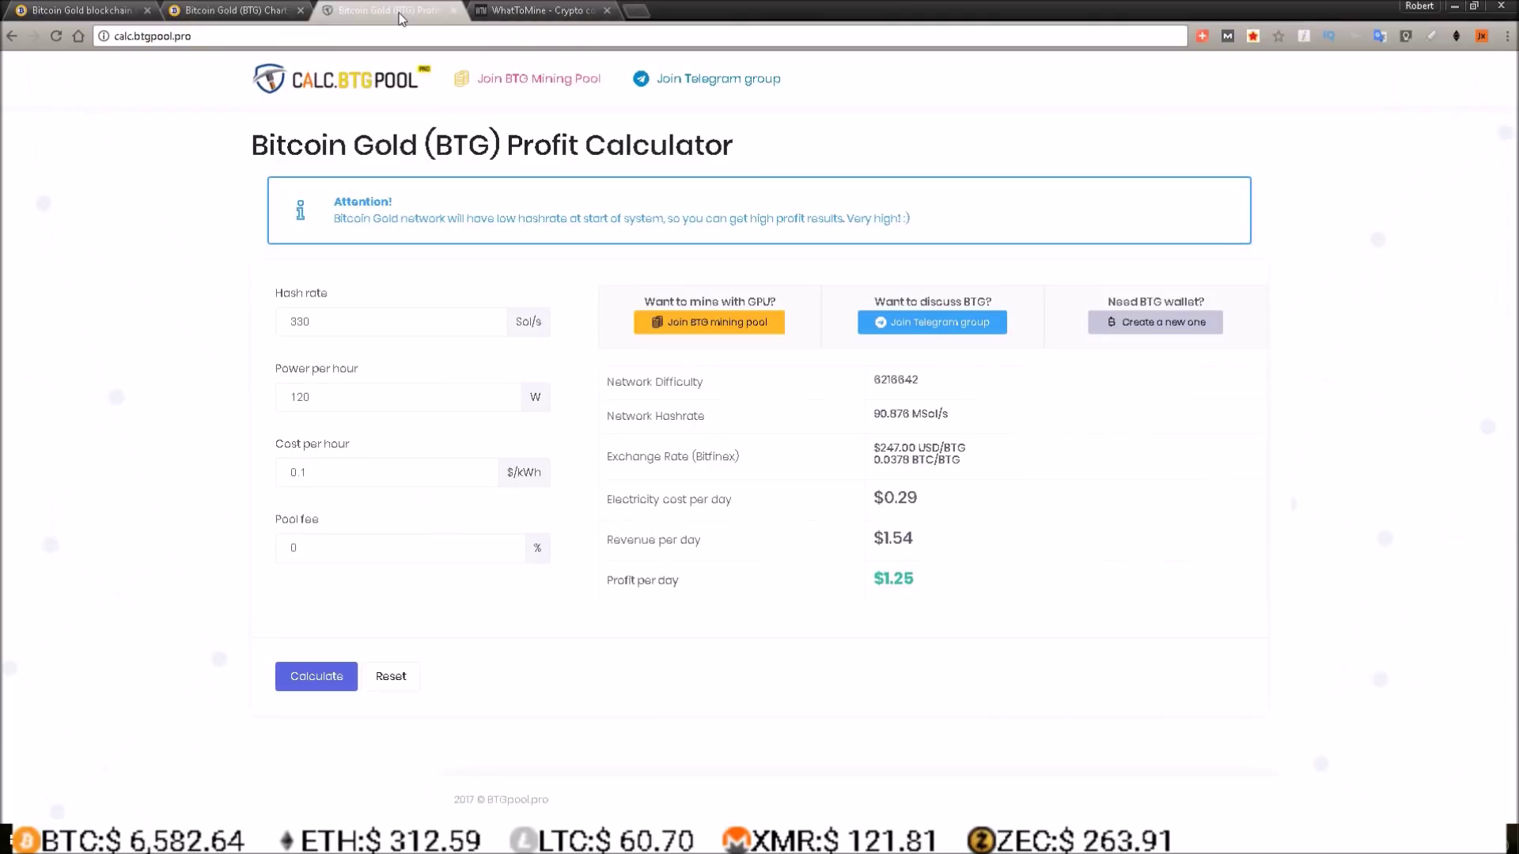
{"action": "left_click", "coordinate": [539, 11]}
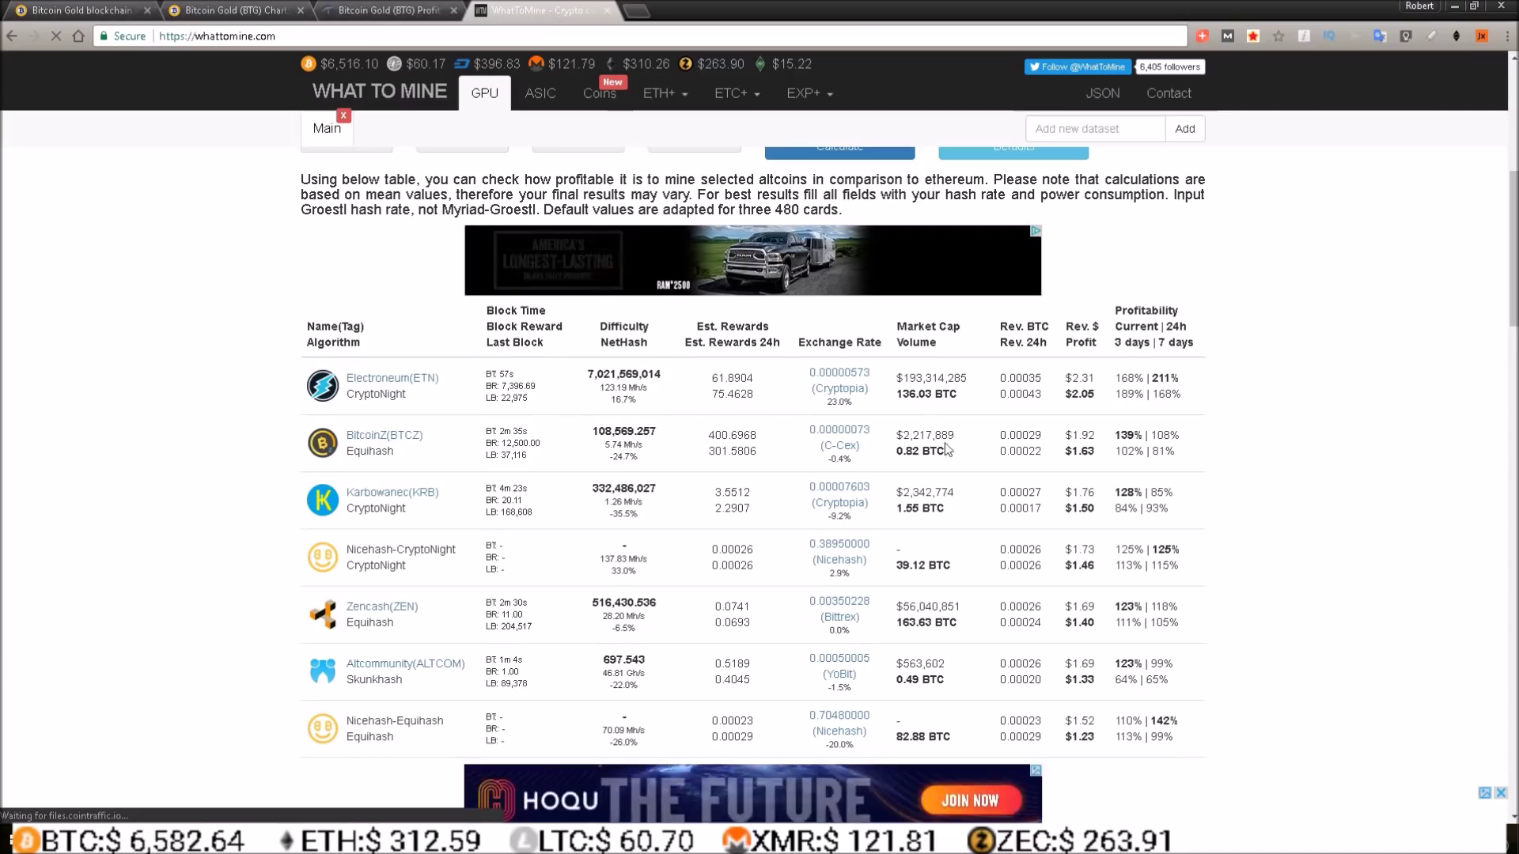
{"action": "scroll", "coordinate": [1074, 514], "scroll_direction": "down", "scroll_amount": 3}
{"action": "scroll", "coordinate": [1074, 514], "scroll_direction": "down", "scroll_amount": 2}
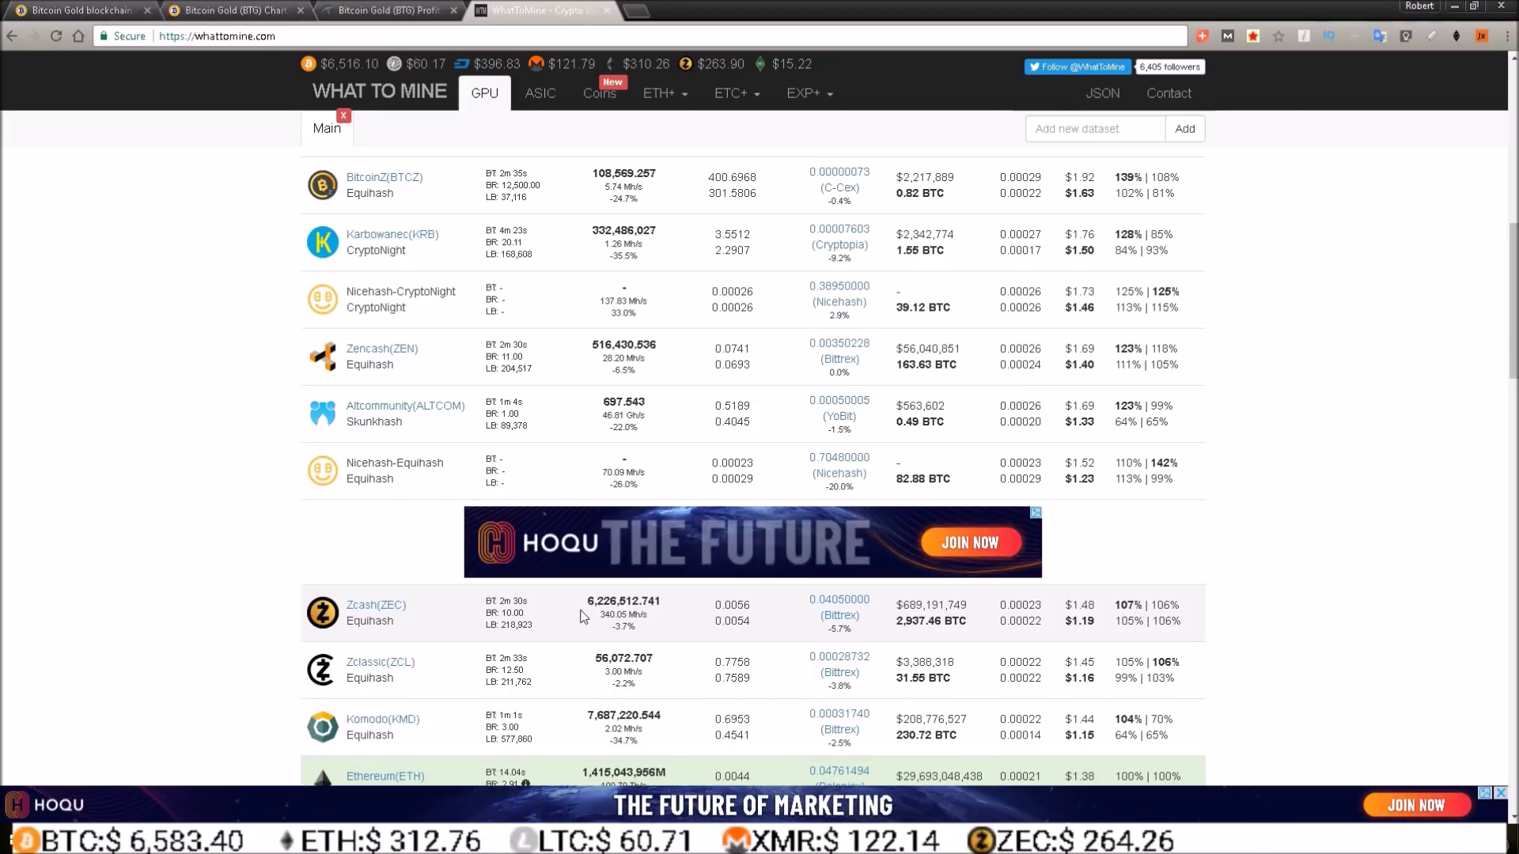
{"action": "scroll", "coordinate": [1510, 324], "scroll_direction": "up", "scroll_amount": 2}
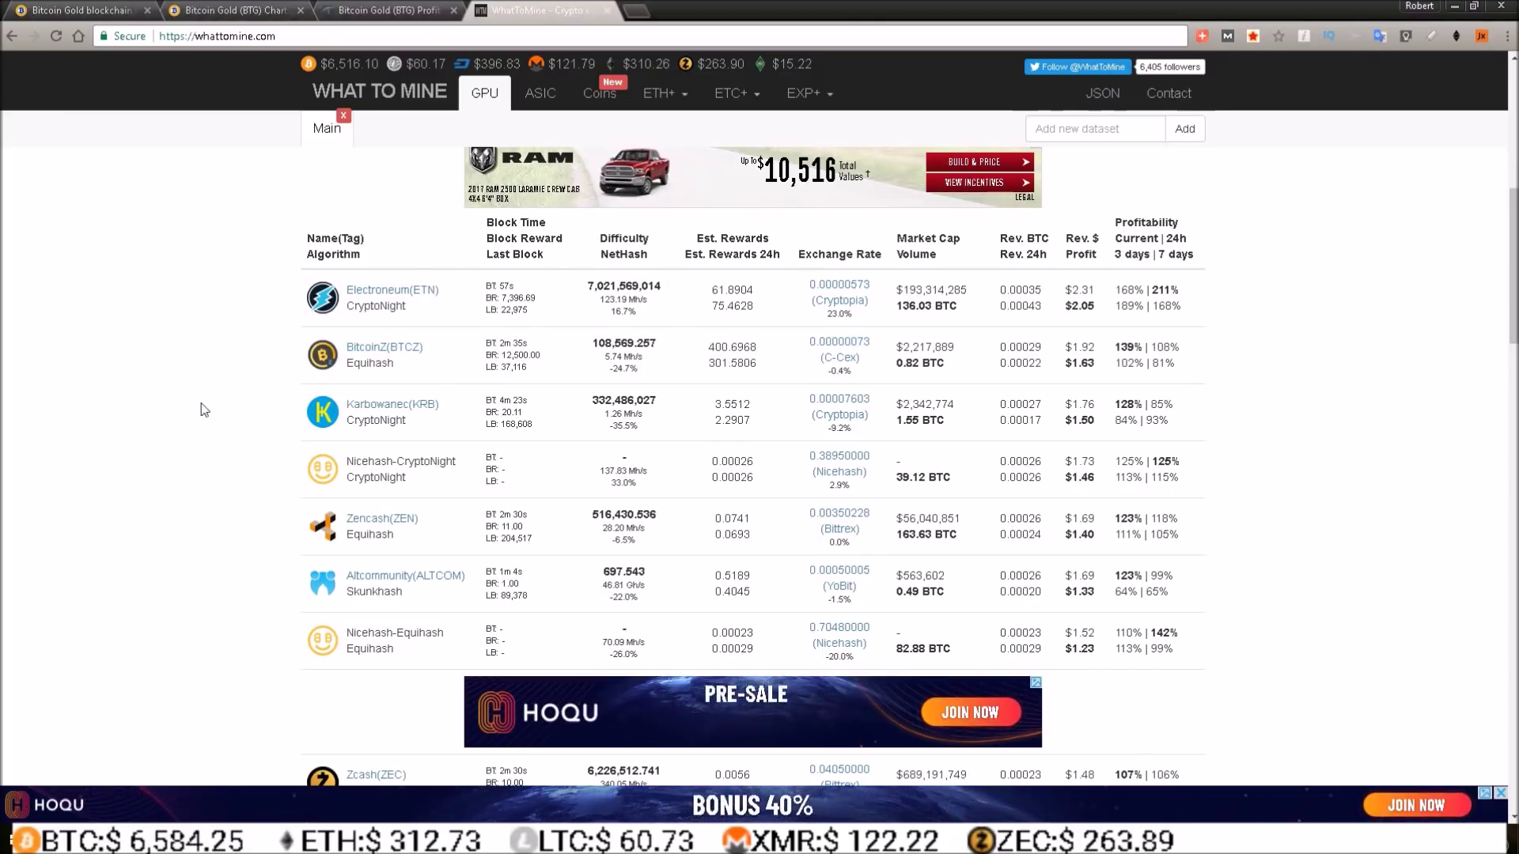
{"action": "scroll", "coordinate": [207, 423], "scroll_direction": "down", "scroll_amount": 1}
{"action": "scroll", "coordinate": [207, 424], "scroll_direction": "down", "scroll_amount": 3}
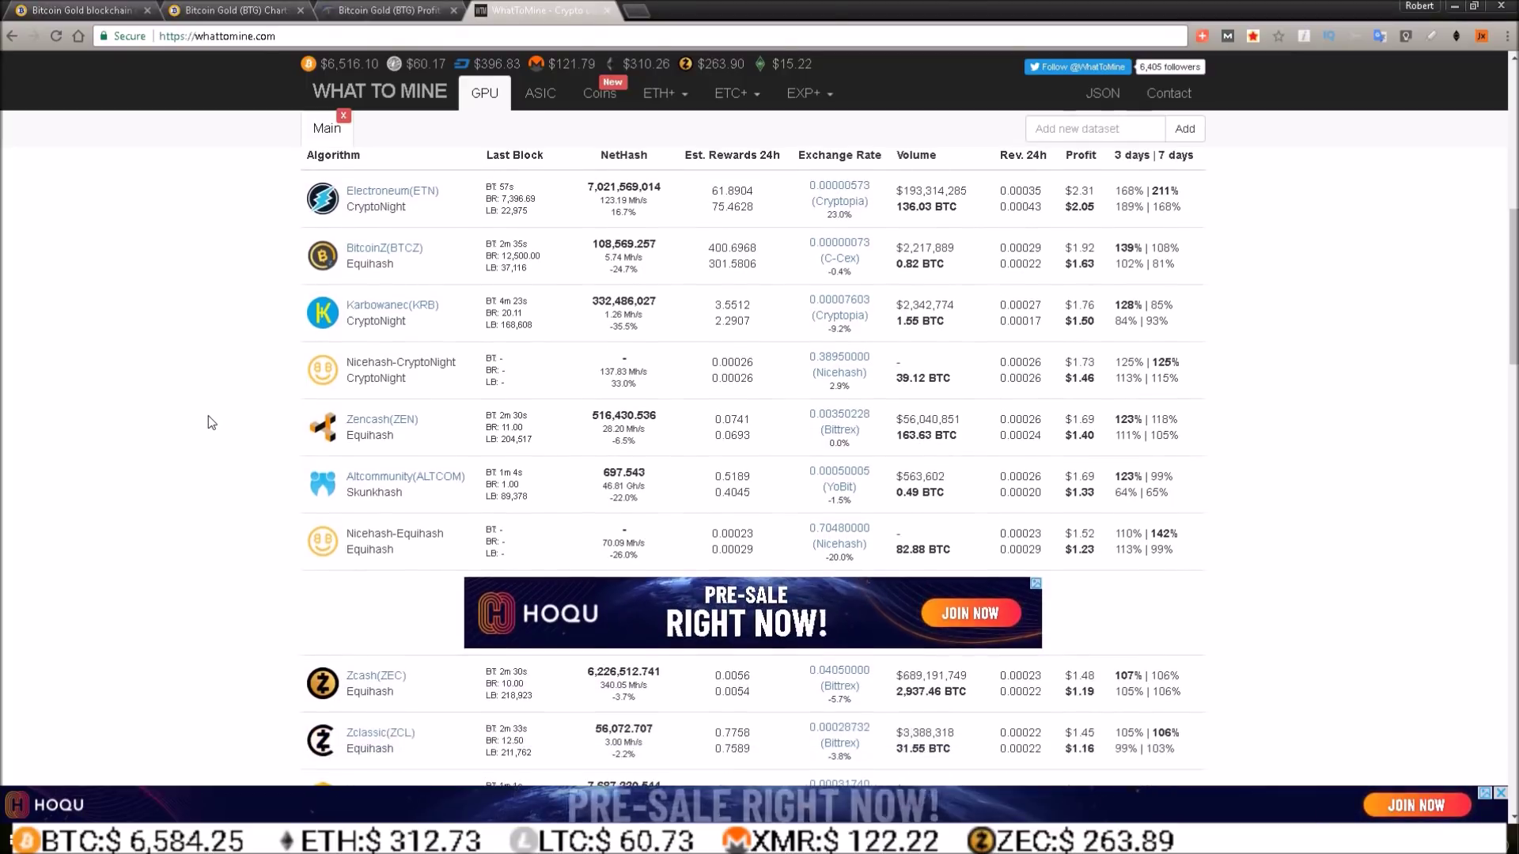
{"action": "scroll", "coordinate": [205, 424], "scroll_direction": "down", "scroll_amount": 2}
{"action": "scroll", "coordinate": [205, 424], "scroll_direction": "down", "scroll_amount": 3}
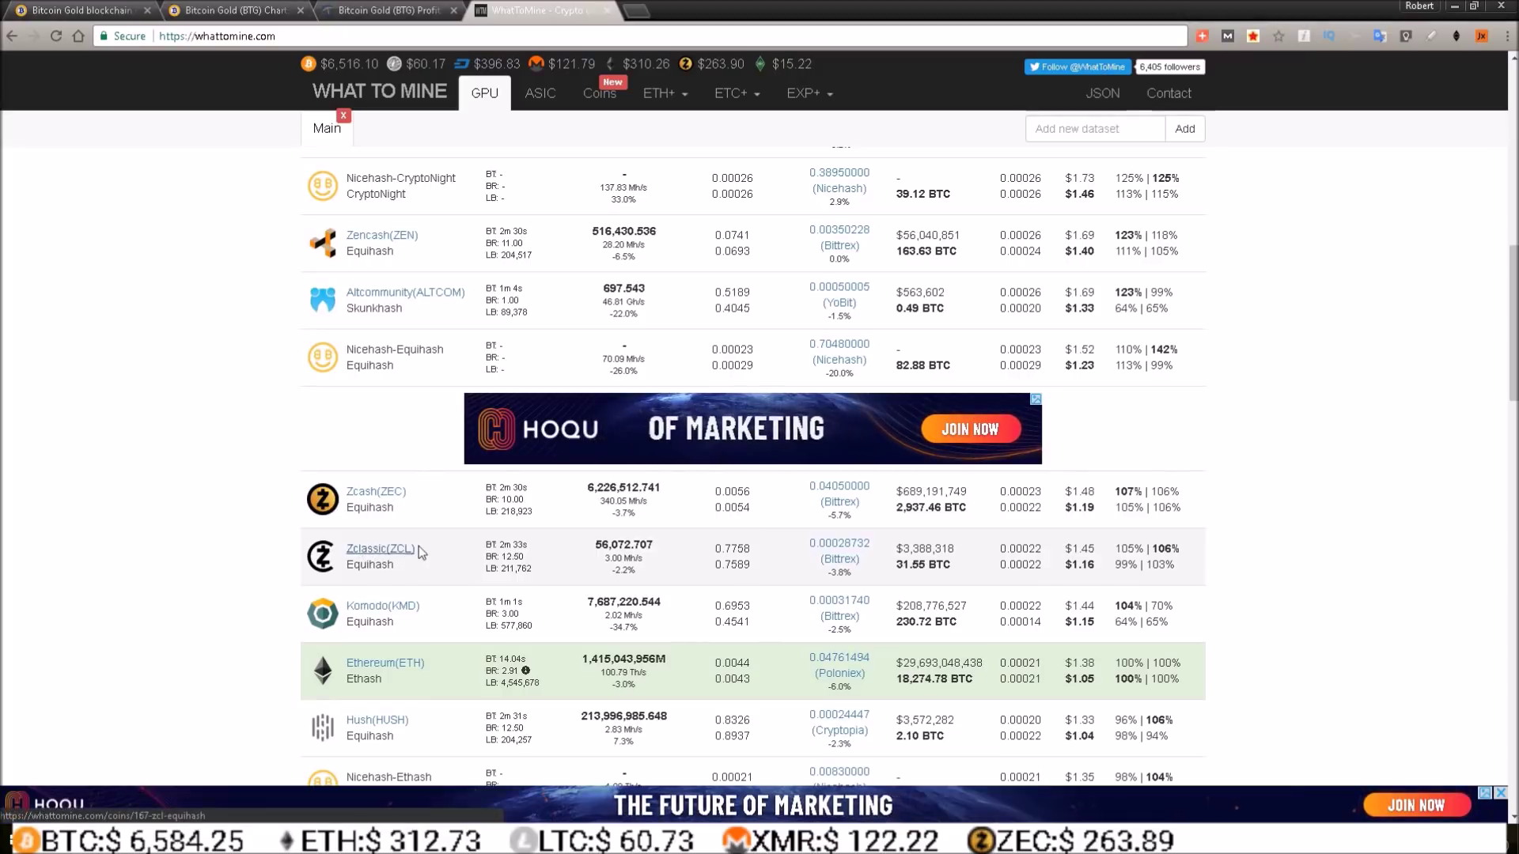
{"action": "scroll", "coordinate": [420, 552], "scroll_direction": "down", "scroll_amount": 3}
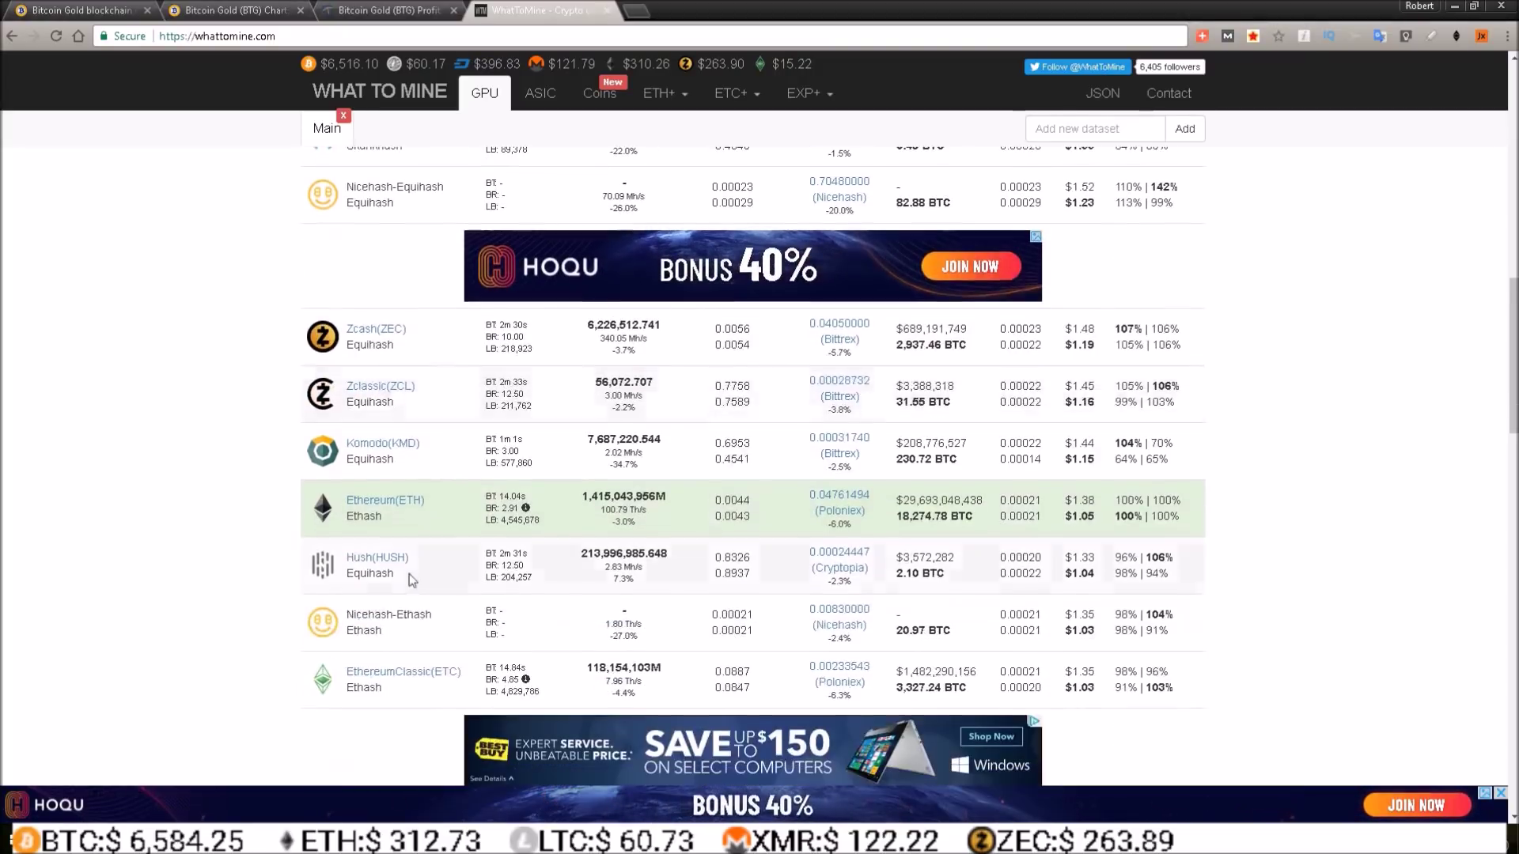
{"action": "scroll", "coordinate": [412, 519], "scroll_direction": "up", "scroll_amount": 5}
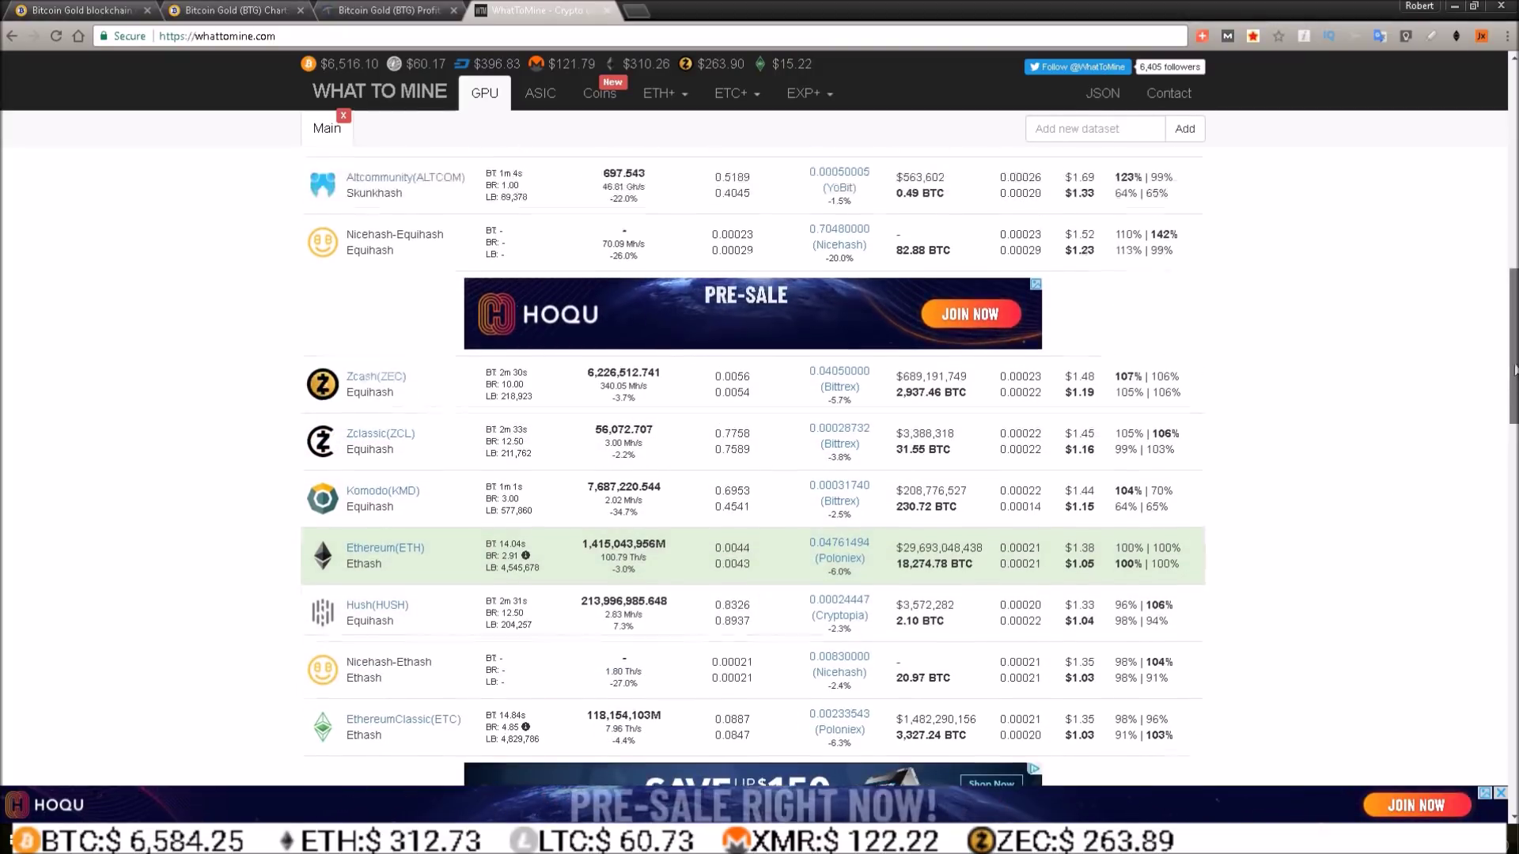
{"action": "scroll", "coordinate": [1506, 320], "scroll_direction": "up", "scroll_amount": 1}
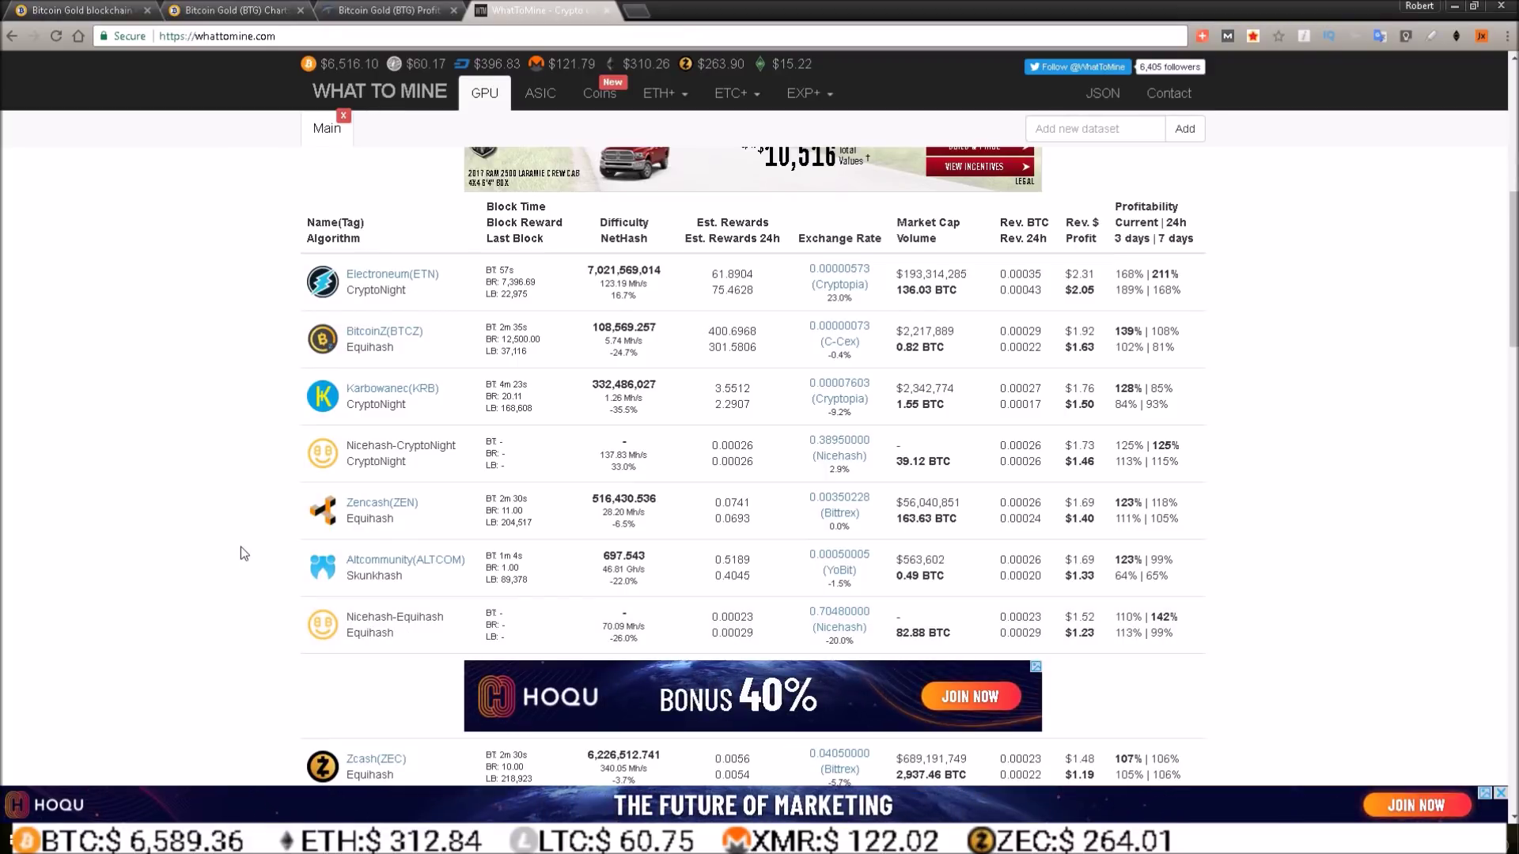
Switch to the BTGexp charts tab, then back to the BTG profit calculator
{"action": "key", "text": "ctrl+2"}
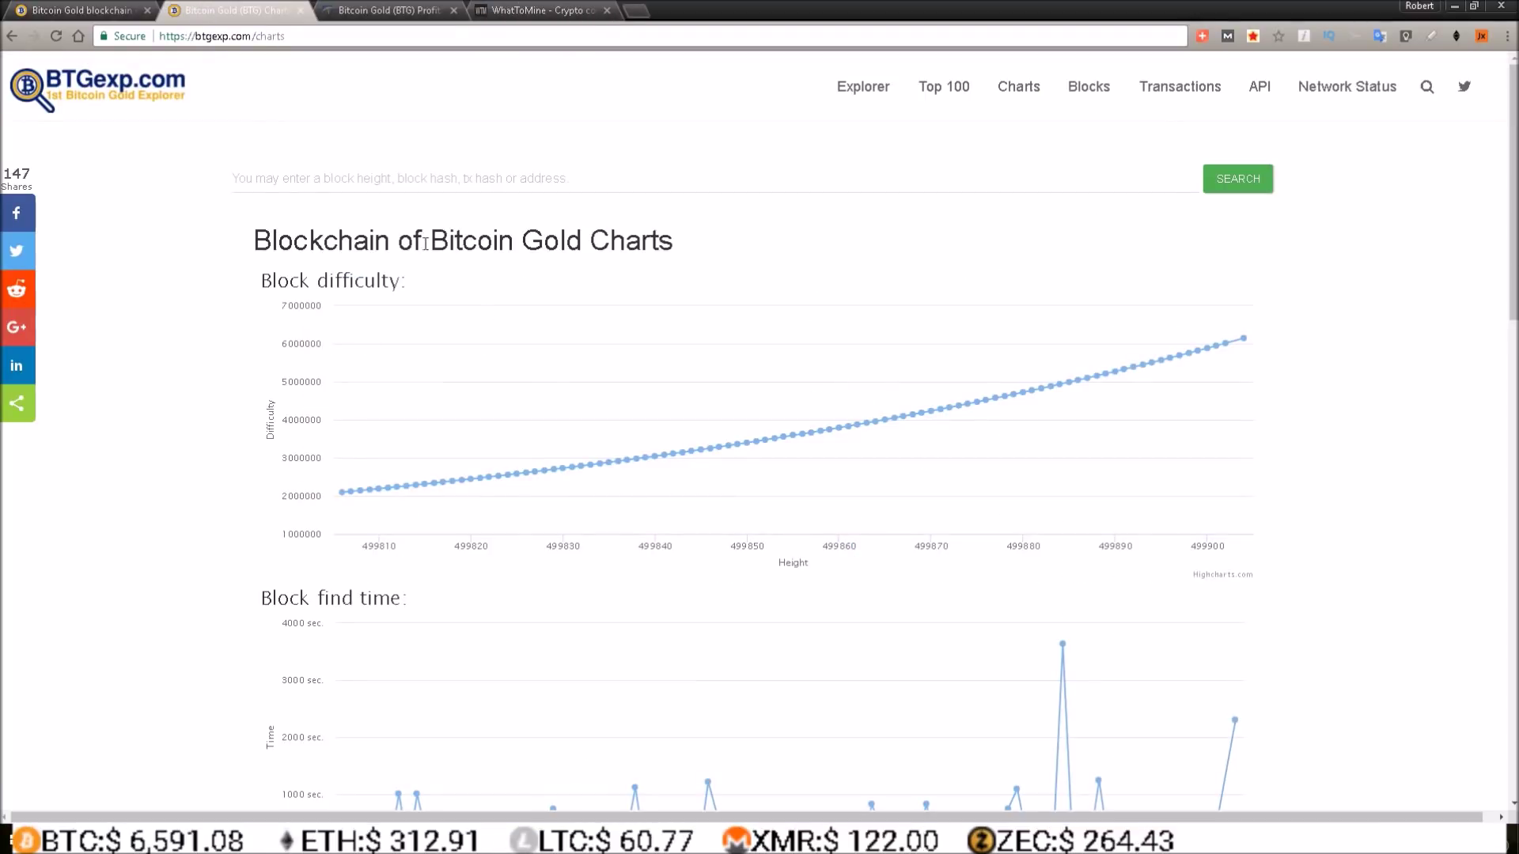
{"action": "mouse_move", "coordinate": [1239, 340]}
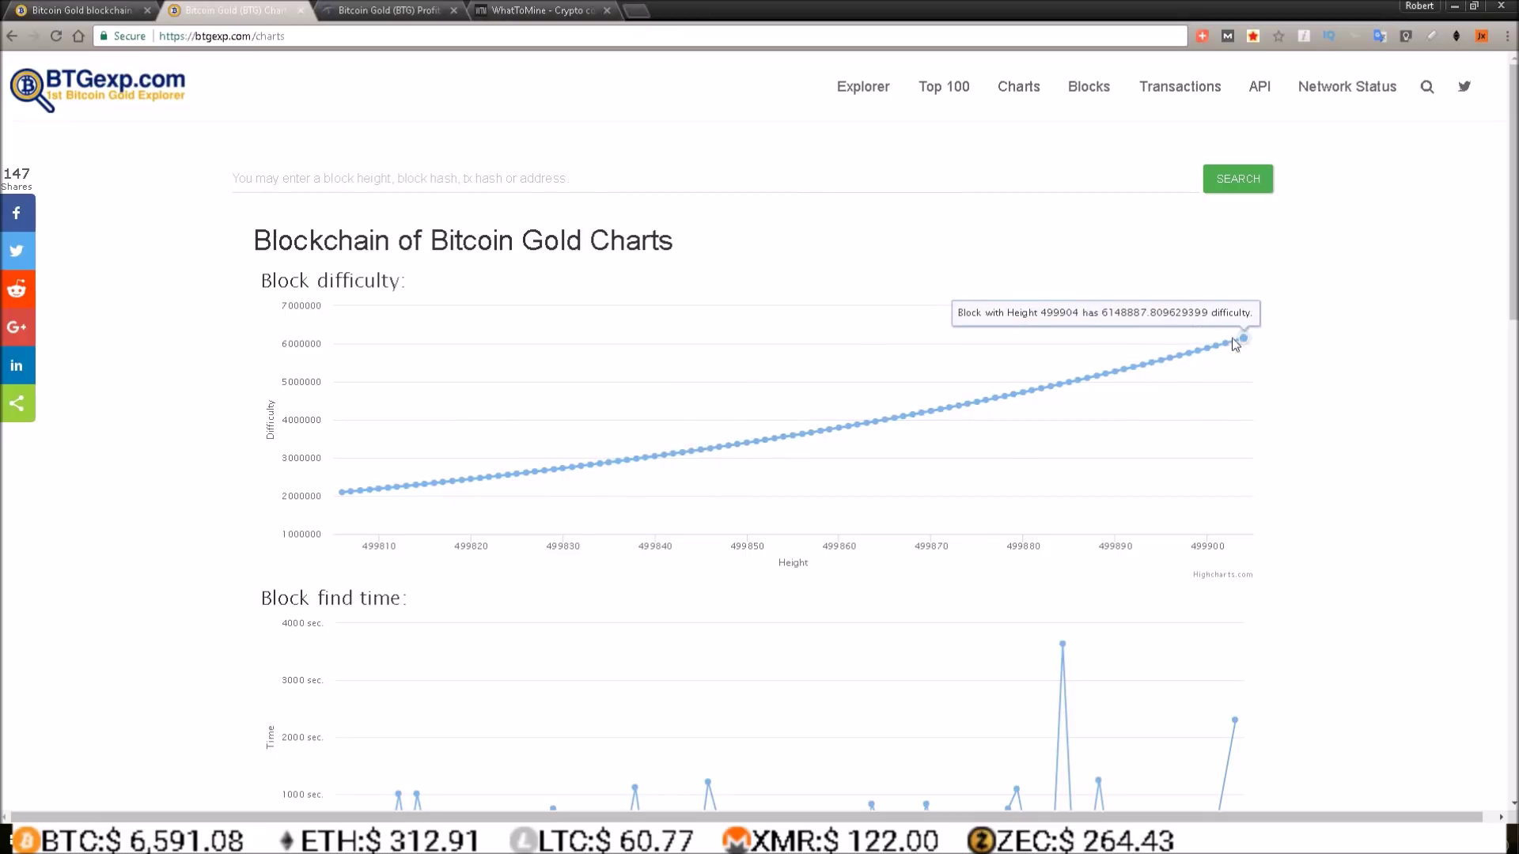
{"action": "left_click", "coordinate": [391, 11]}
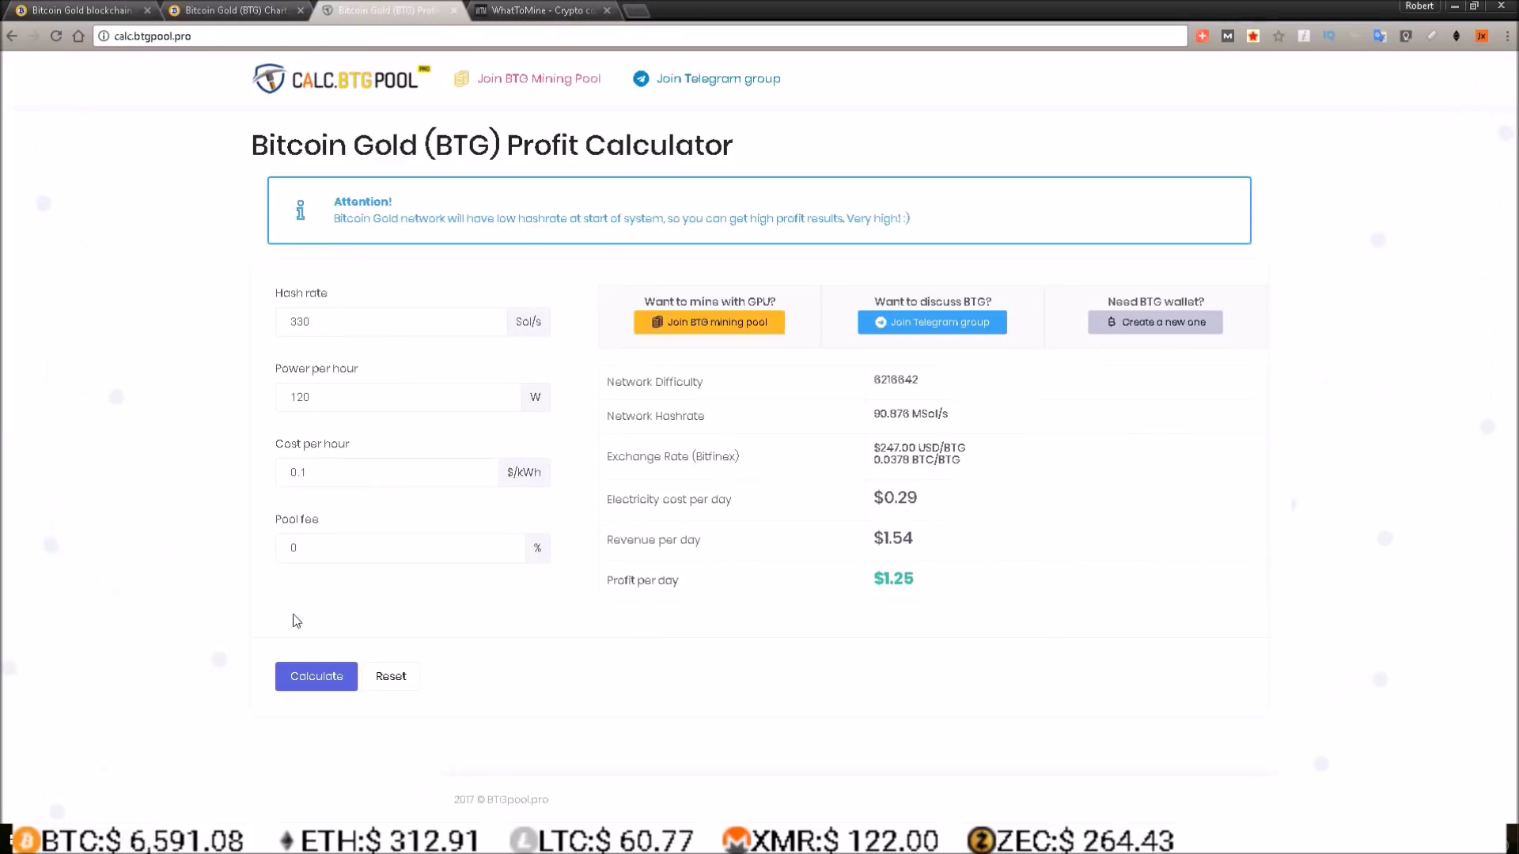
Recalculate to $1.23 daily profit and highlight that figure and the 330 Sol/s hash rate
{"action": "left_click", "coordinate": [316, 677]}
{"action": "left_click_drag", "start_coordinate": [874, 584], "coordinate": [925, 581]}
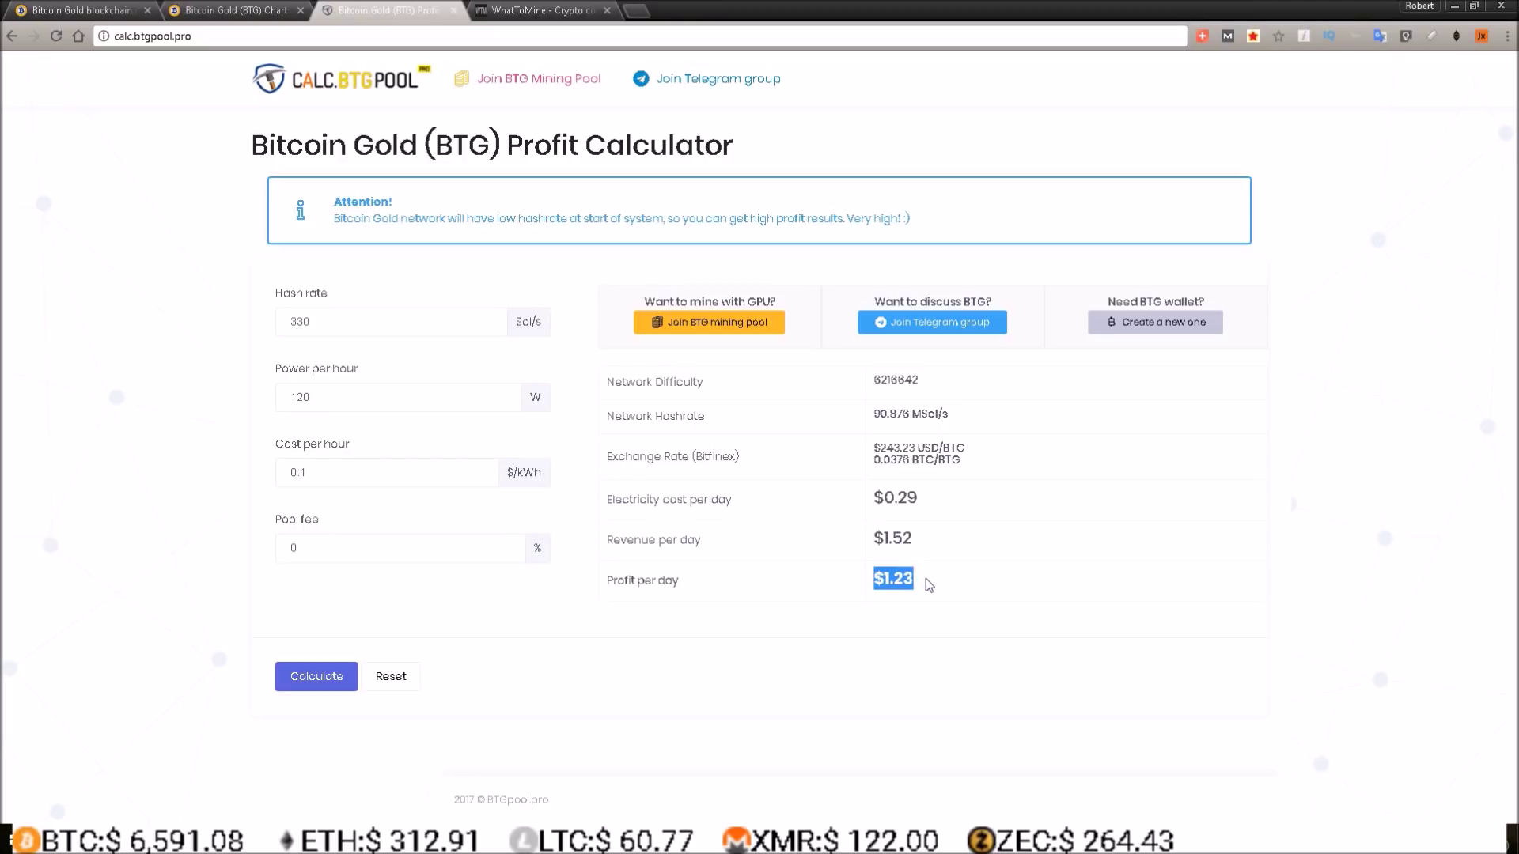
{"action": "left_click_drag", "start_coordinate": [347, 322], "coordinate": [272, 327]}
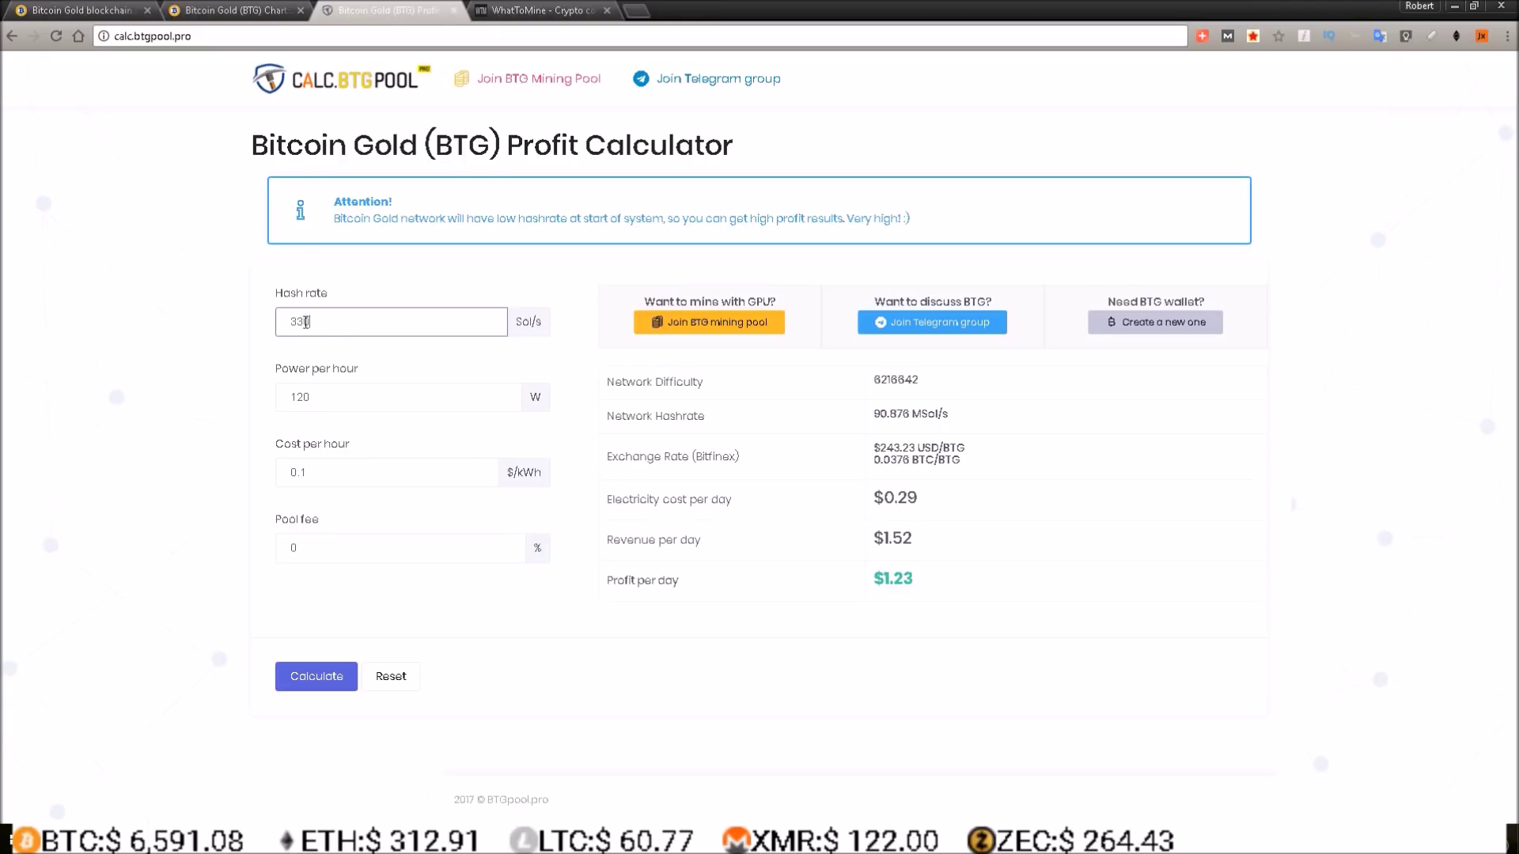
{"action": "left_click", "coordinate": [234, 333]}
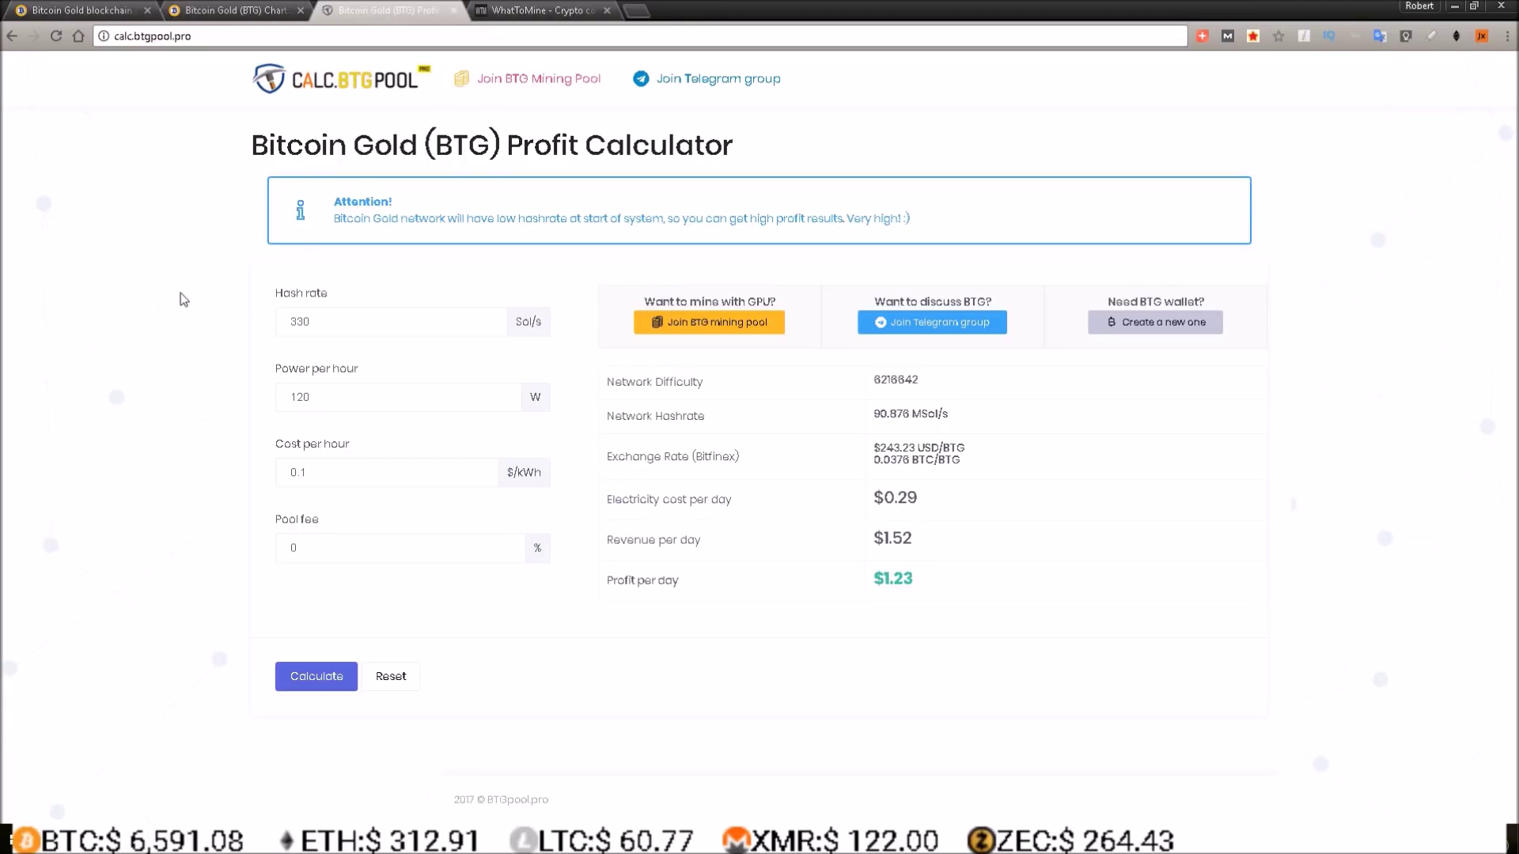